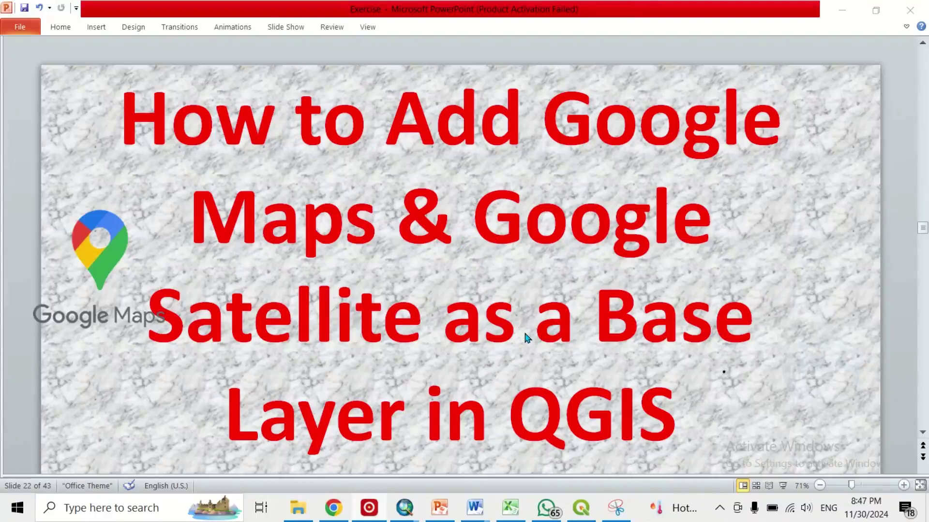
# - Minimize PowerPoint and confirm the Browser panel is enabled in QGIS
pyautogui.click(842, 10)
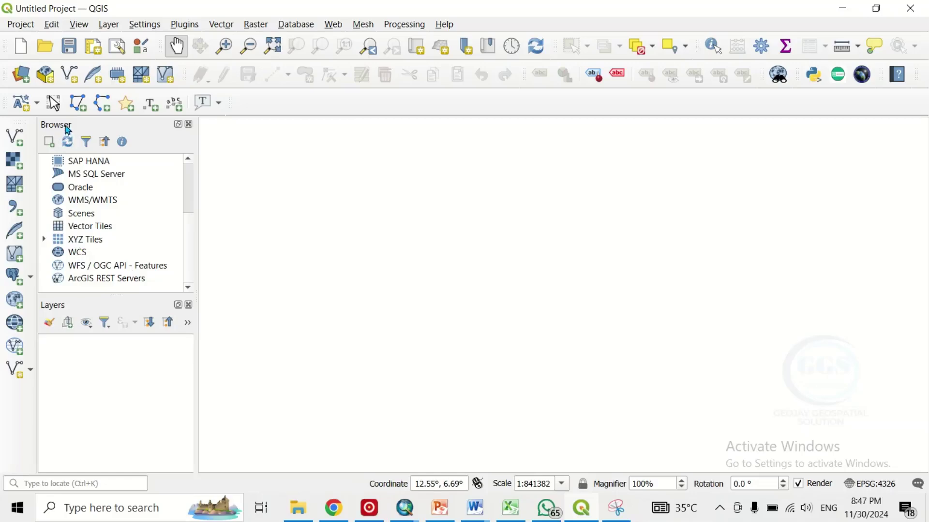
pyautogui.rightClick(500, 23)
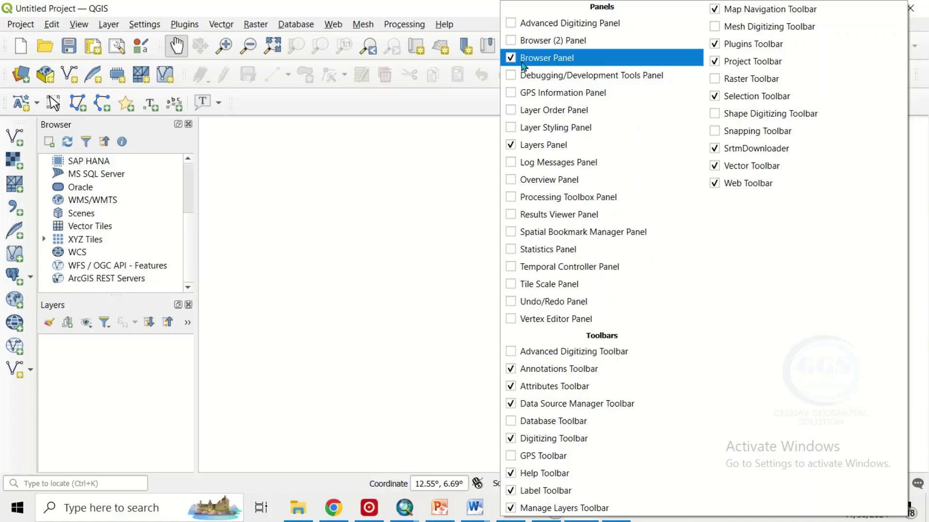
pyautogui.click(471, 16)
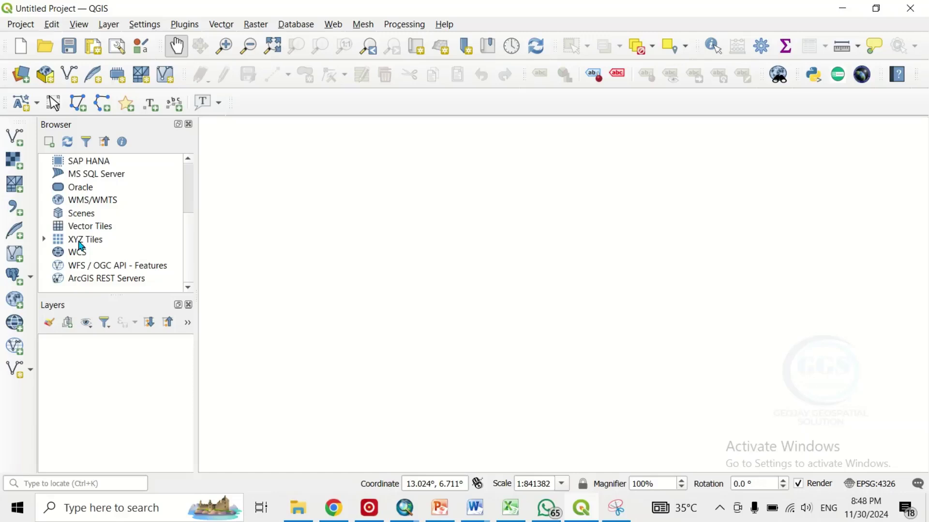
# - Expand XYZ Tiles and start a new connection named 'Google maps', then bring up Word
pyautogui.click(45, 240)
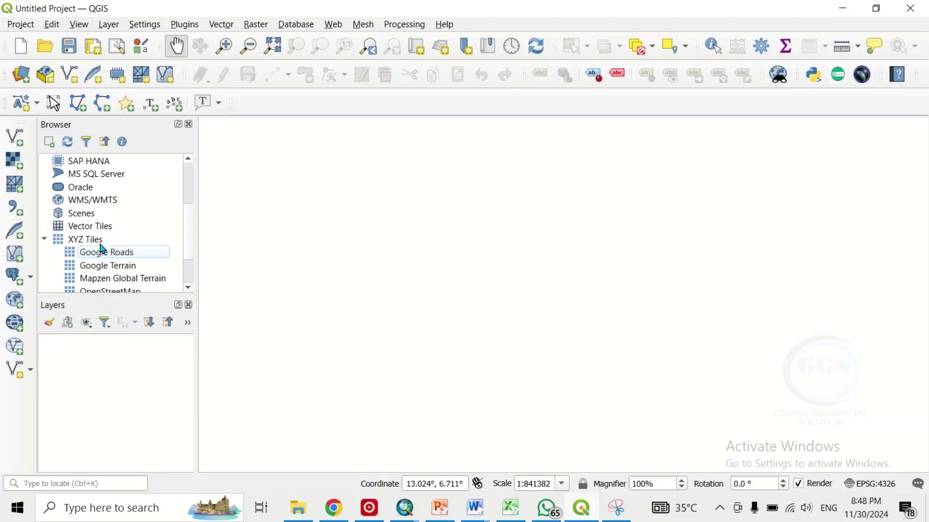
pyautogui.rightClick(84, 243)
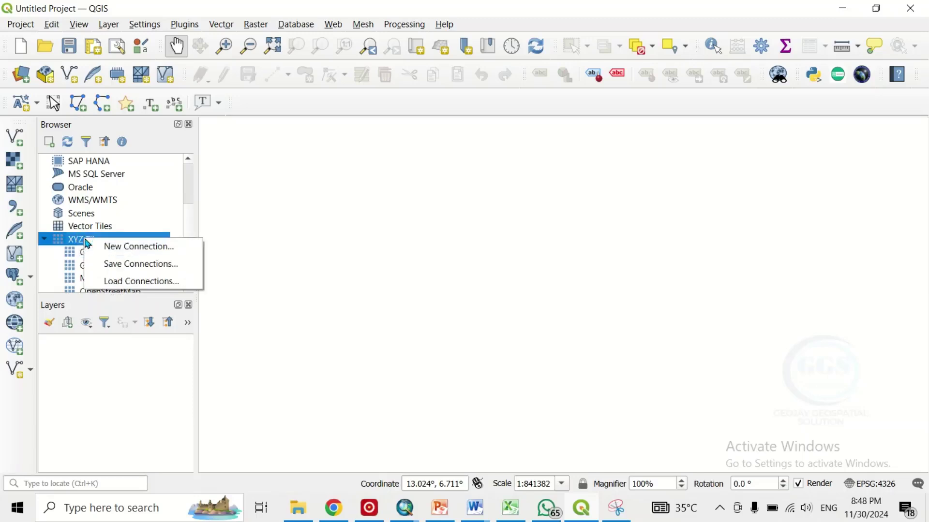
pyautogui.click(125, 249)
pyautogui.write('Goo')
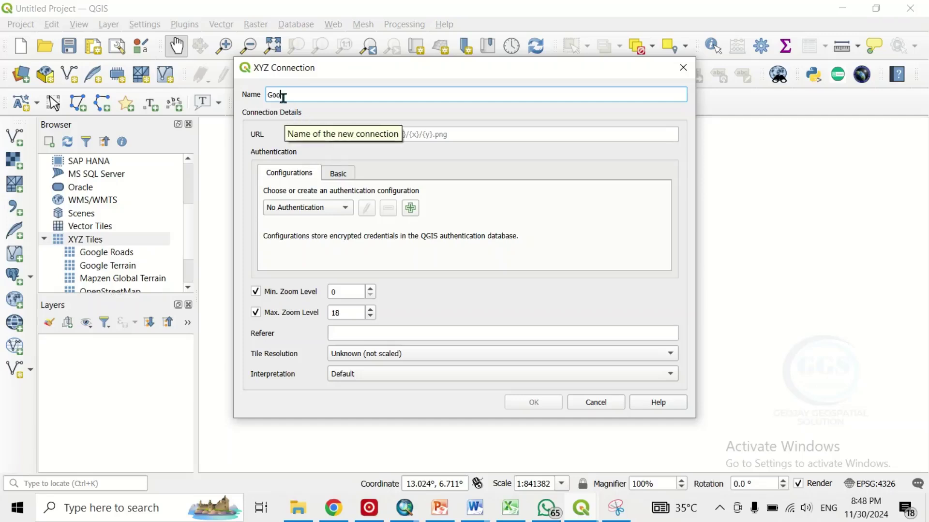
pyautogui.write('gle maps')
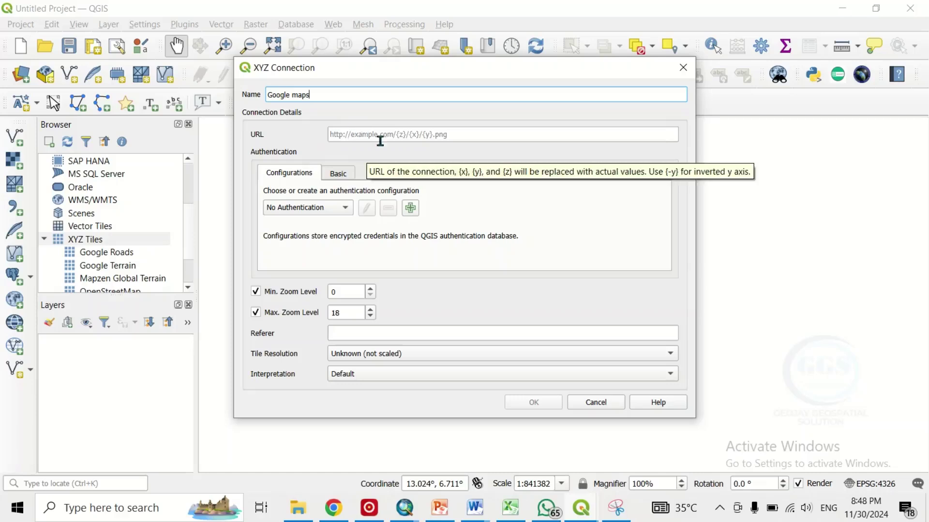
pyautogui.click(475, 509)
# - Copy the Google Maps tile URL from the Word links table and return to QGIS
pyautogui.click(741, 466)
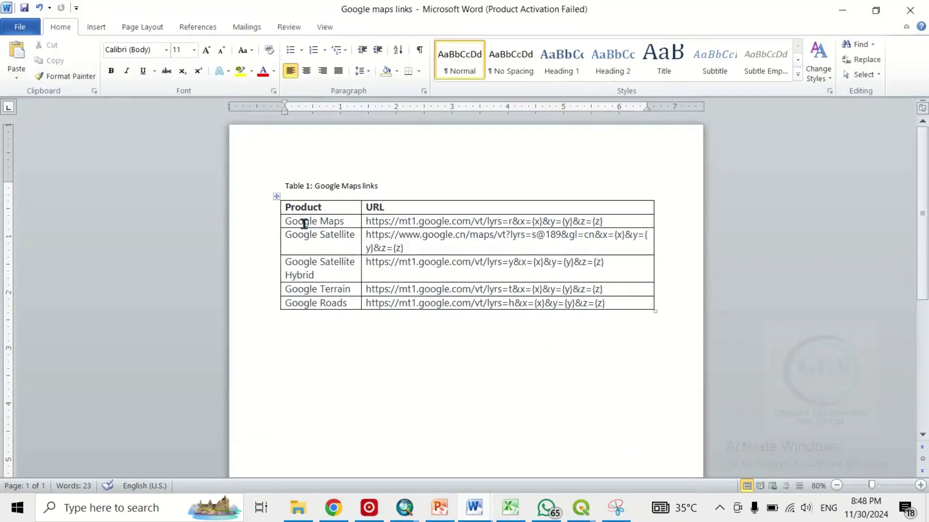
pyautogui.moveTo(604, 221)
pyautogui.mouseDown()
pyautogui.moveTo(361, 226)
pyautogui.moveTo(368, 231)
pyautogui.mouseUp()
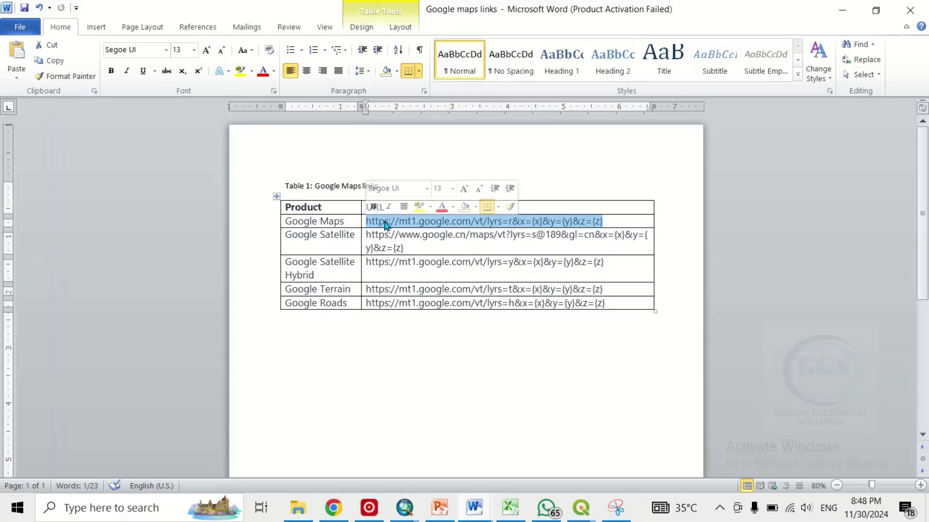
pyautogui.rightClick(385, 226)
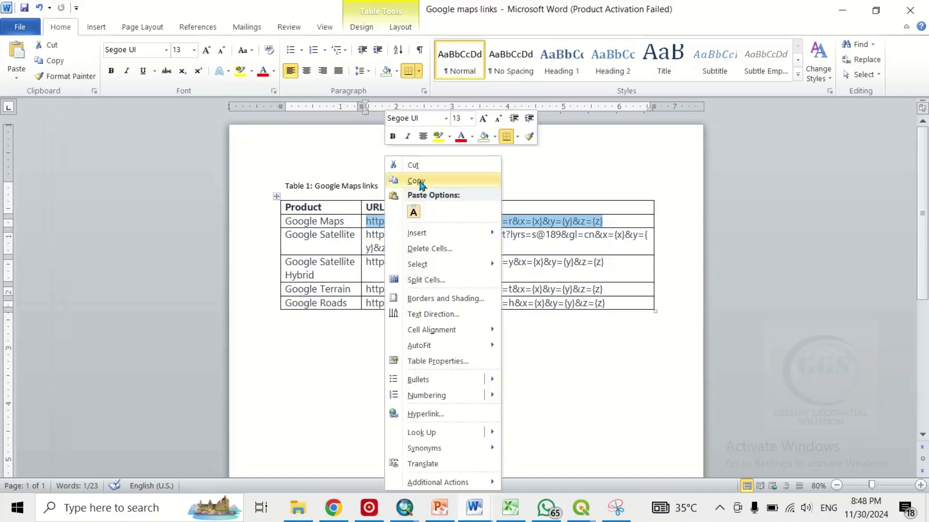
pyautogui.click(418, 182)
pyautogui.click(582, 510)
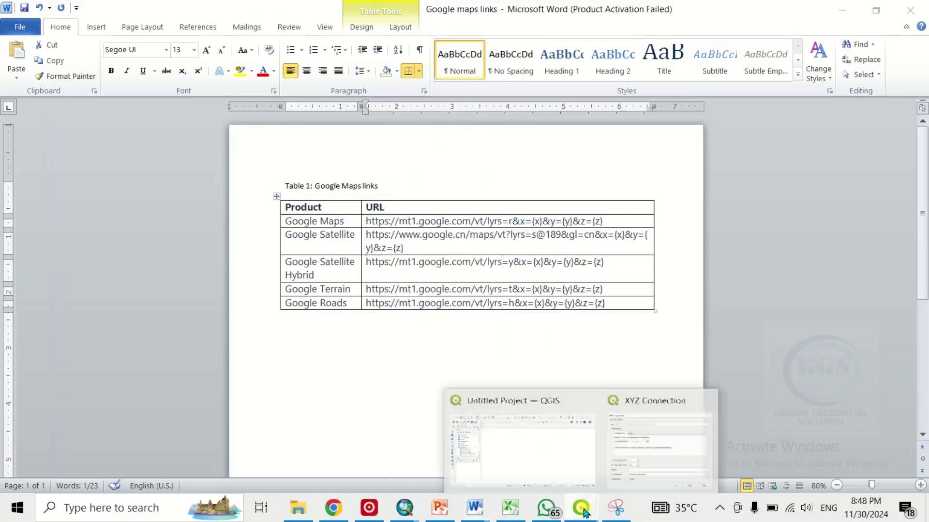
# - Paste the tile URL, save the 'Google maps' connection, and add it as a layer
pyautogui.click(578, 442)
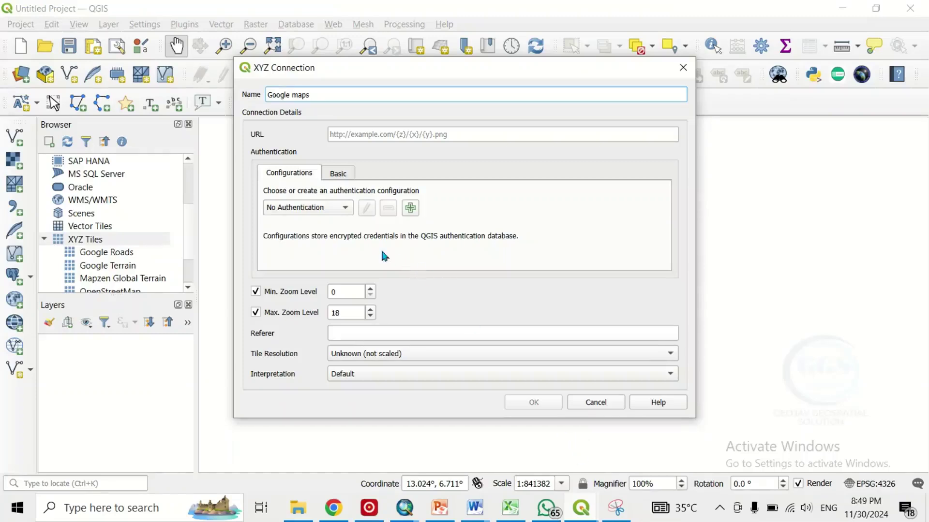
pyautogui.click(353, 137)
pyautogui.rightClick(352, 134)
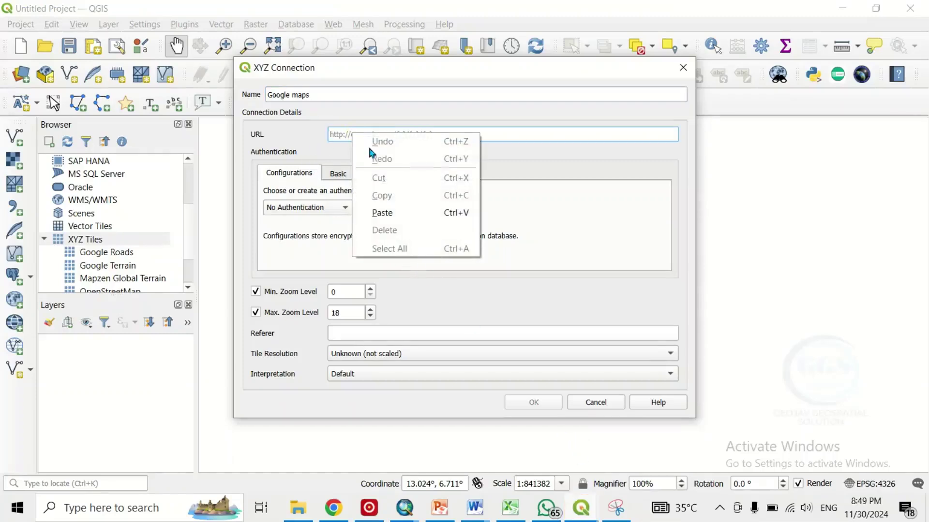
pyautogui.click(388, 214)
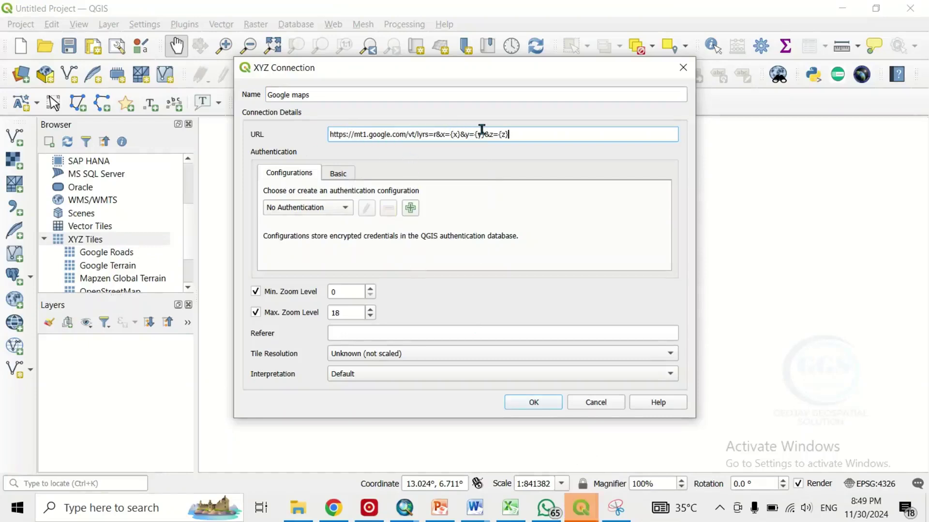
pyautogui.click(511, 404)
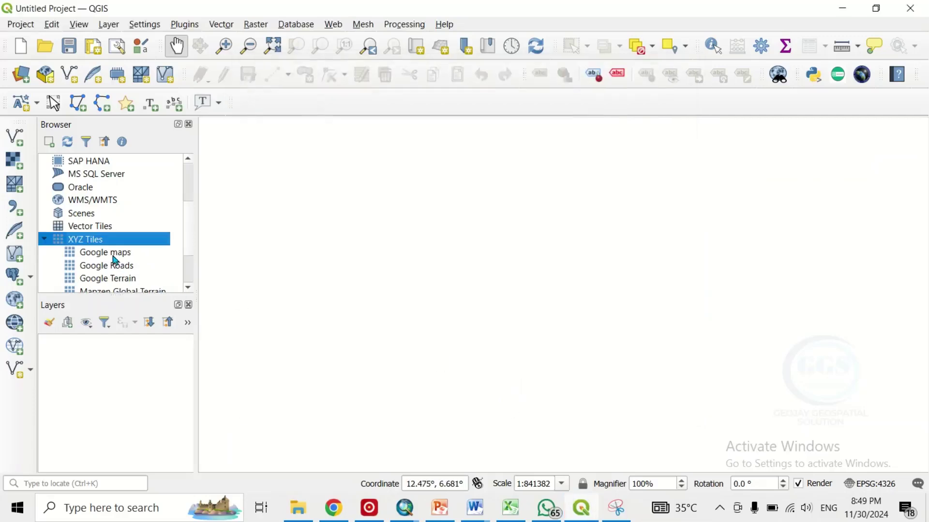
pyautogui.doubleClick(116, 254)
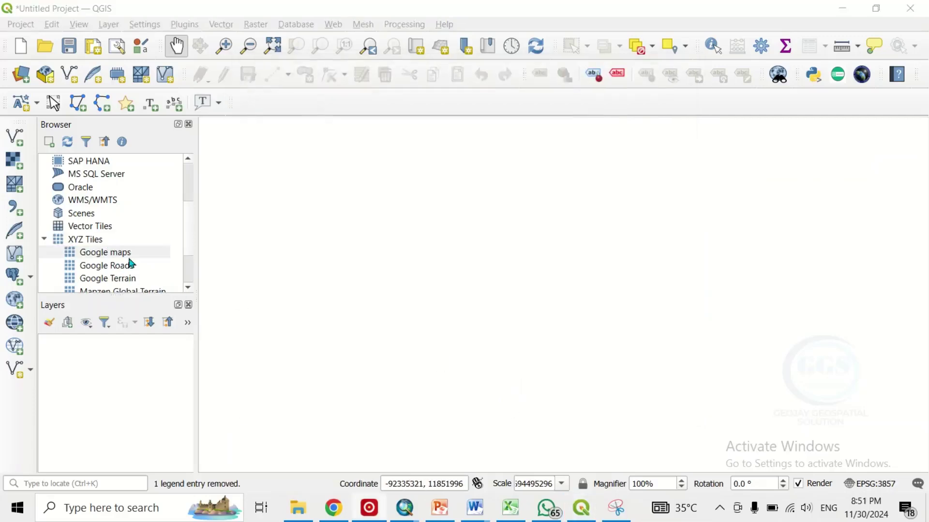
# - Start an XYZ connection named 'Google hybrid' and switch to the Word links document
pyautogui.rightClick(97, 245)
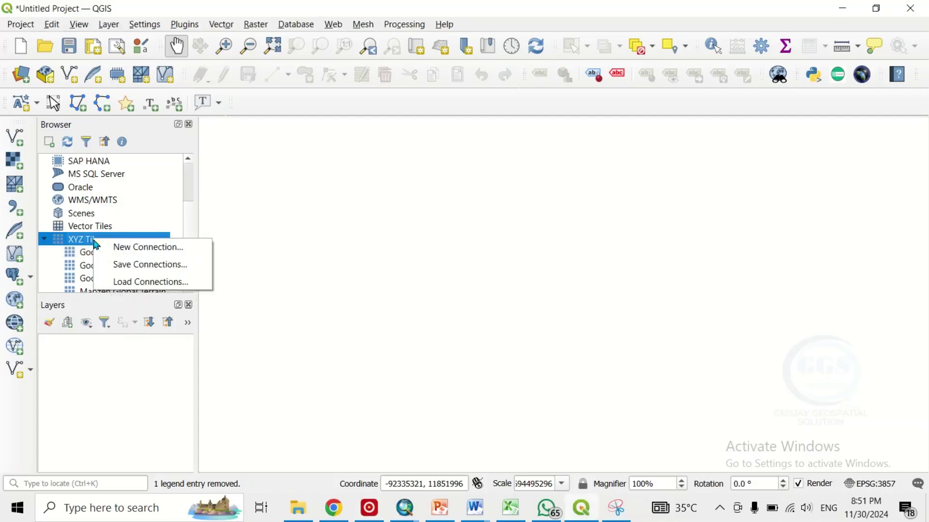
pyautogui.click(130, 247)
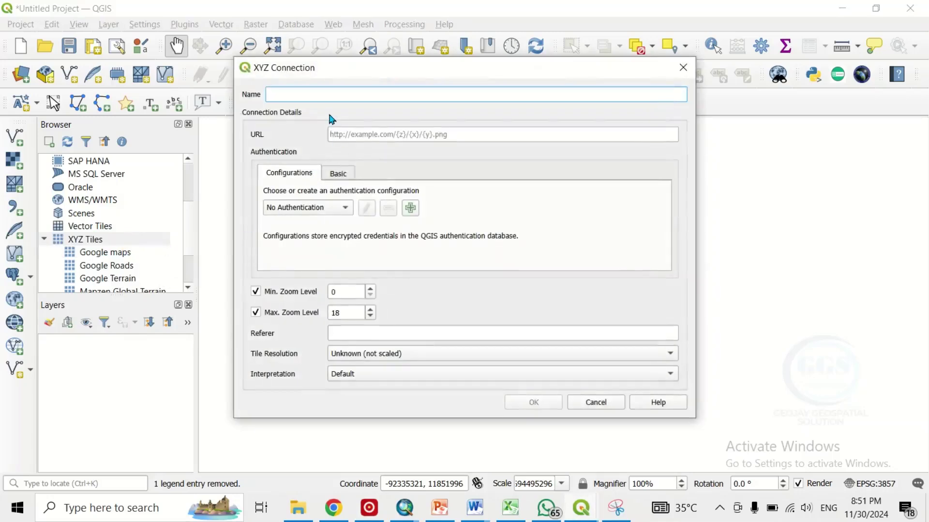
pyautogui.write('Goog')
pyautogui.write('le hybrid')
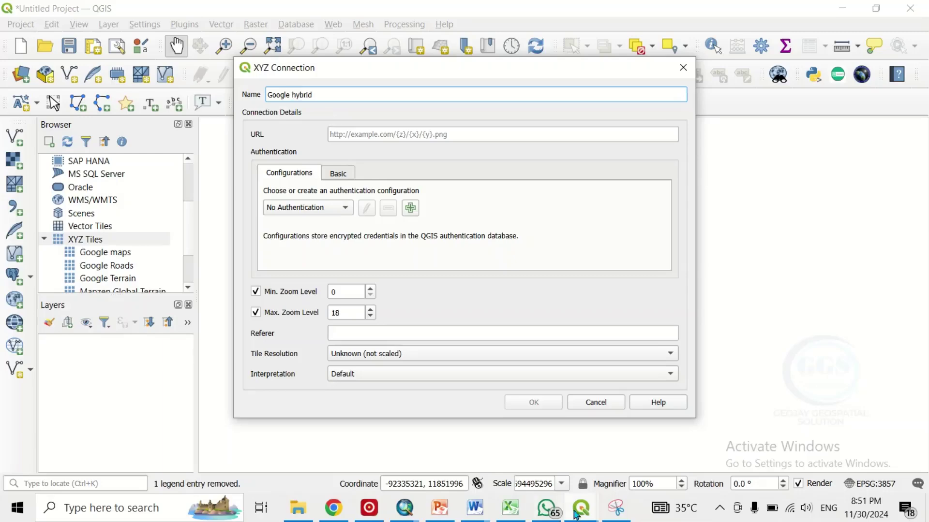
pyautogui.click(476, 508)
pyautogui.click(719, 458)
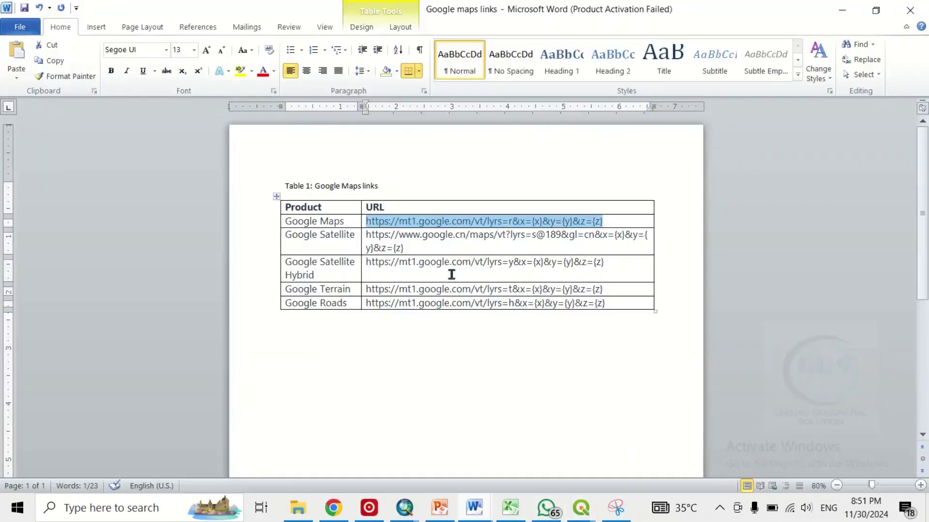
# - Copy the Google Satellite Hybrid URL from the Word links table
pyautogui.moveTo(604, 264); pyautogui.dragTo(370, 267)
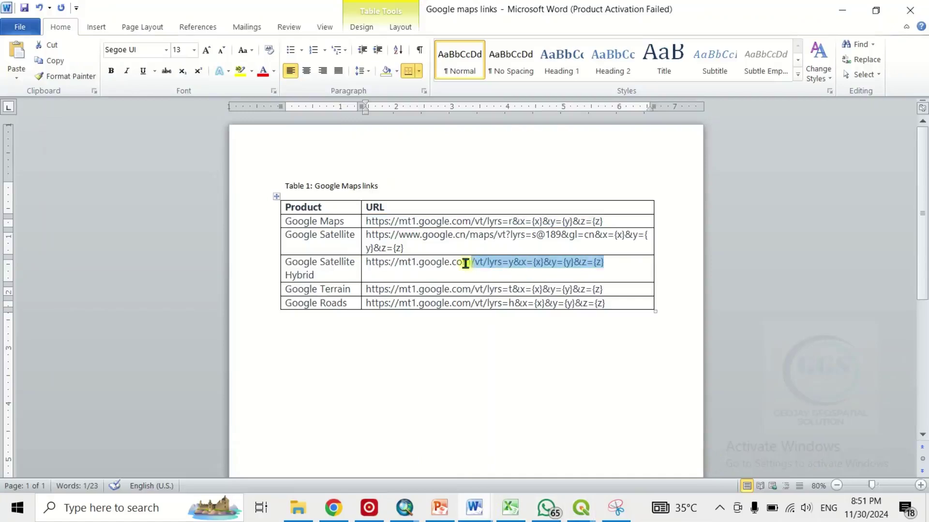
pyautogui.rightClick(370, 267)
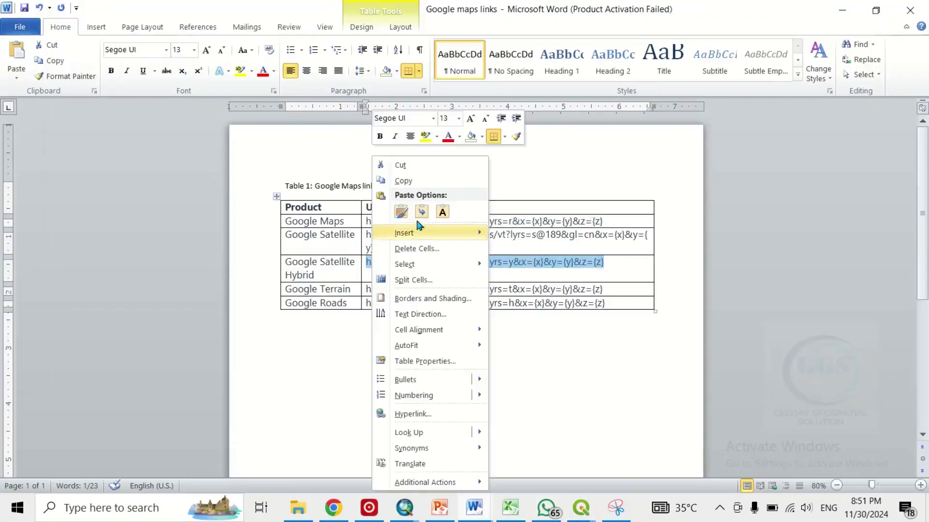
pyautogui.click(402, 181)
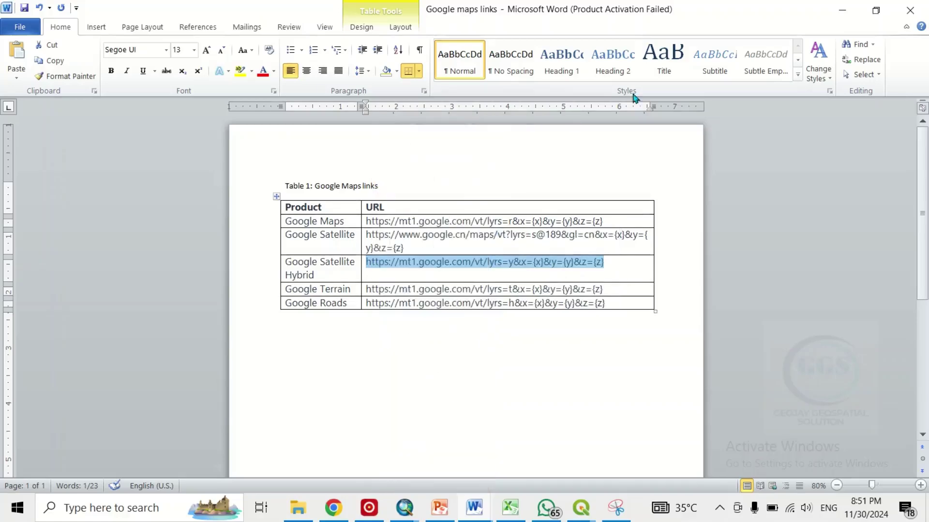
# - Paste the hybrid tile URL into the 'Google hybrid' connection and save it
pyautogui.click(842, 10)
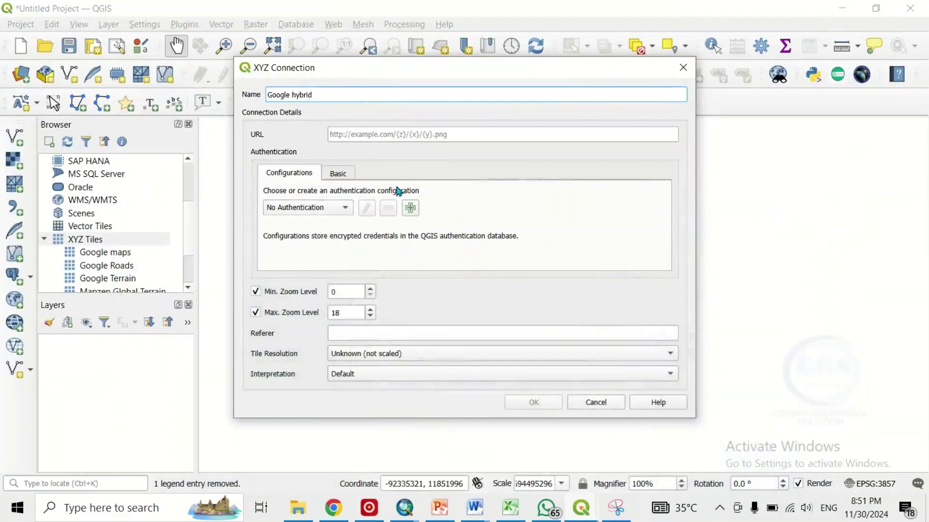
pyautogui.click(359, 135)
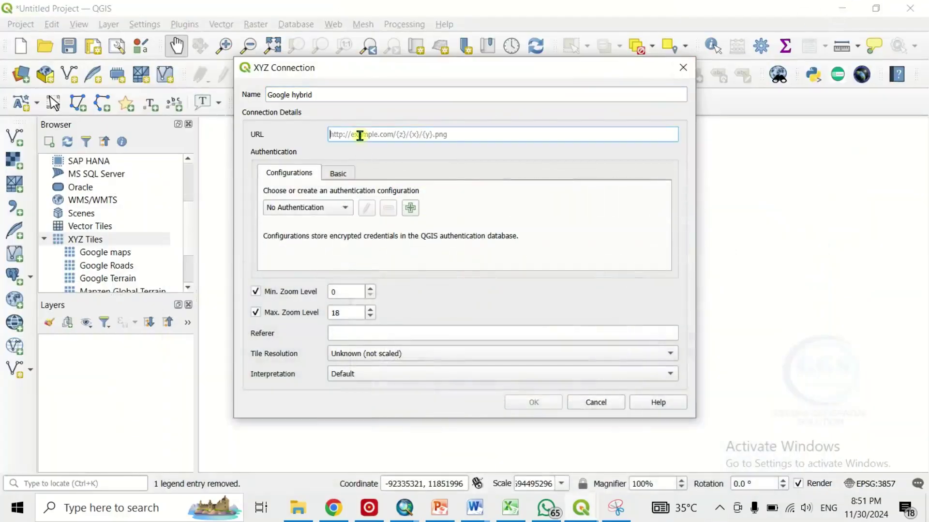
pyautogui.rightClick(358, 135)
pyautogui.click(404, 216)
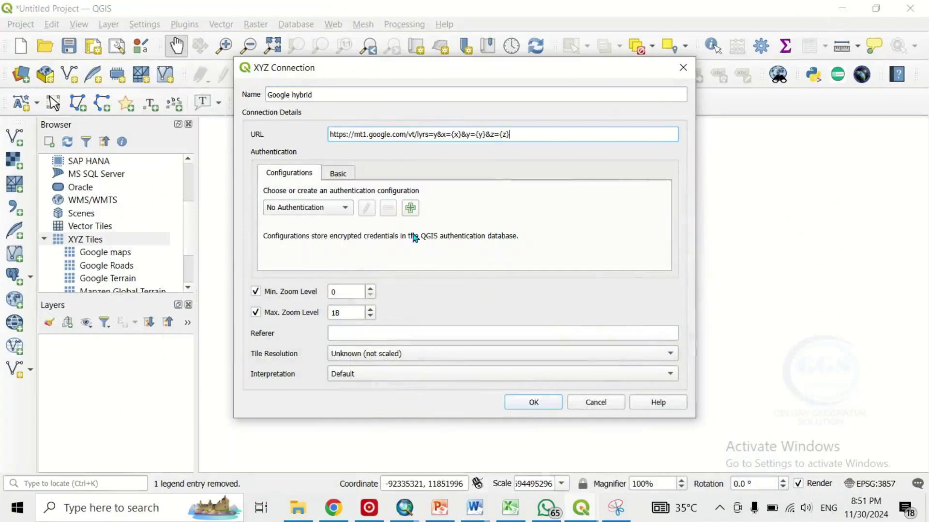
pyautogui.click(510, 403)
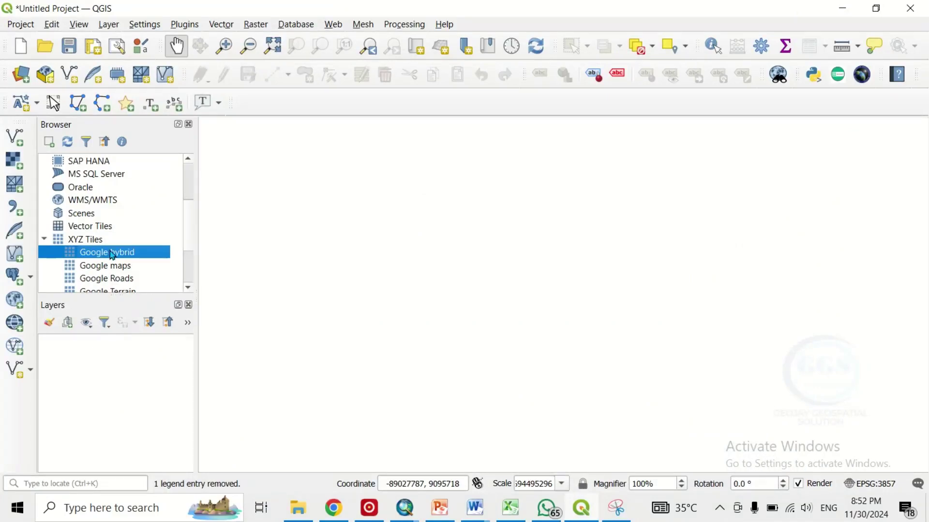
# - Start a 'Google satellite' XYZ connection and copy the Google Satellite URL from Word
pyautogui.rightClick(90, 240)
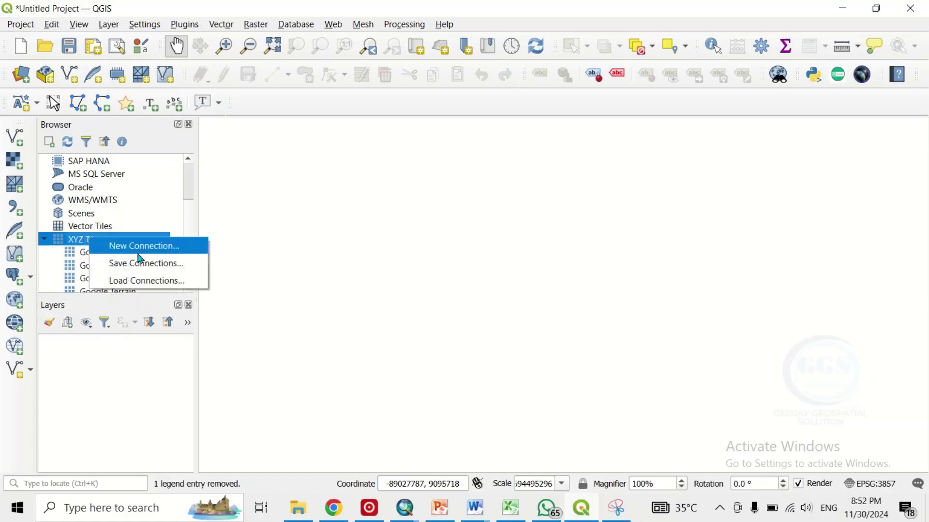
pyautogui.click(145, 247)
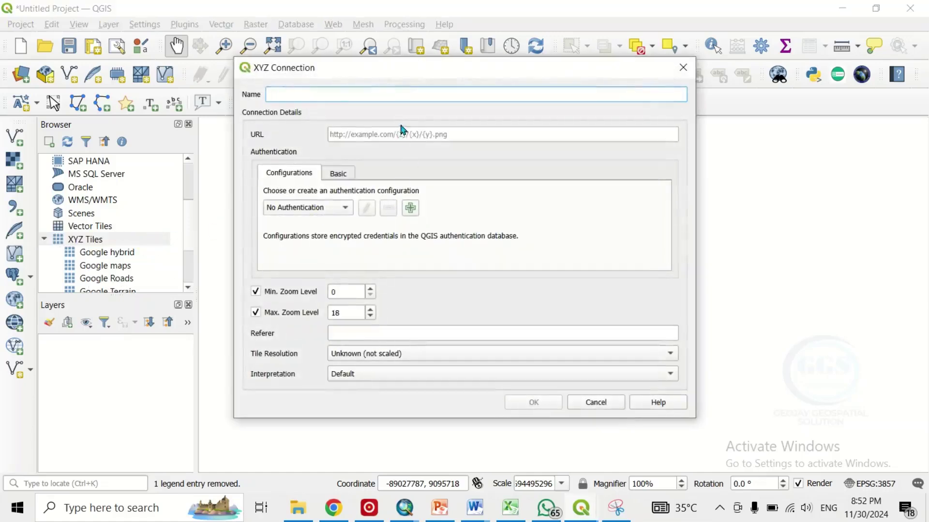
pyautogui.write('G')
pyautogui.write('oogle satellite')
pyautogui.click(474, 509)
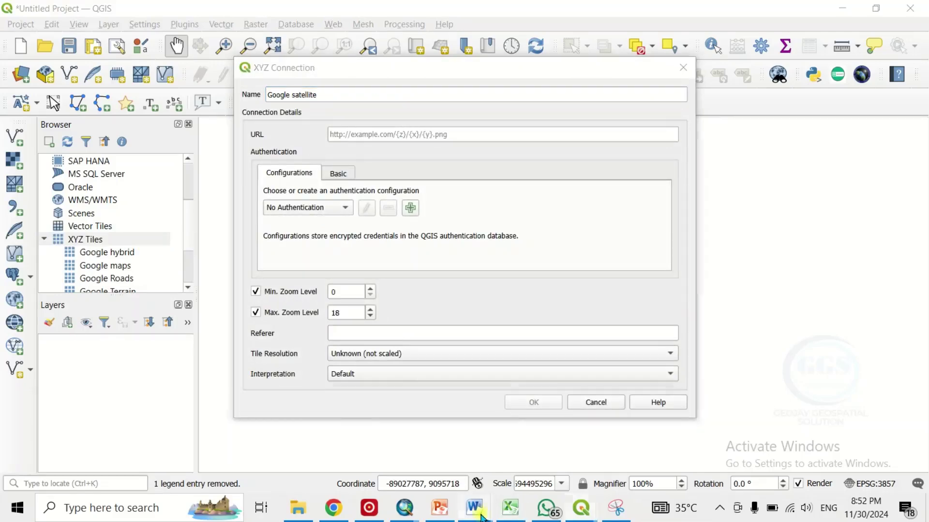
pyautogui.click(718, 450)
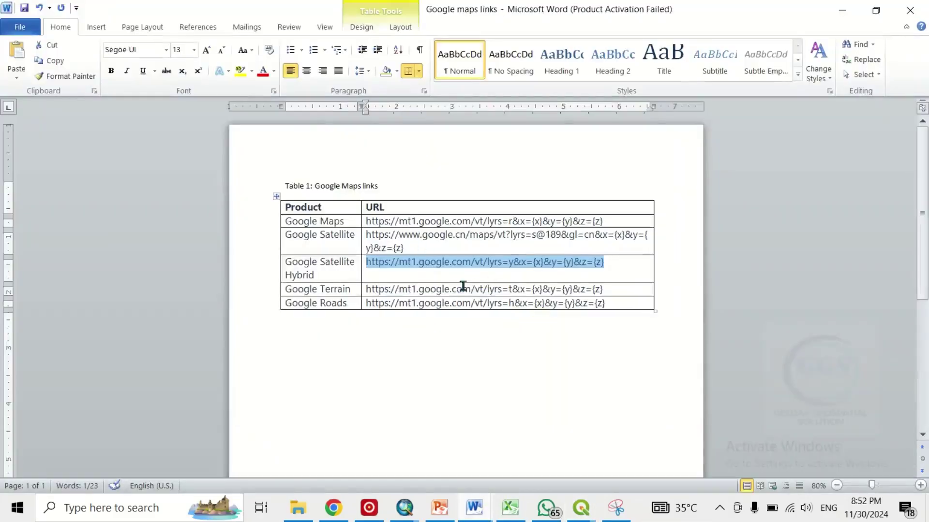
pyautogui.moveTo(407, 249); pyautogui.dragTo(367, 234)
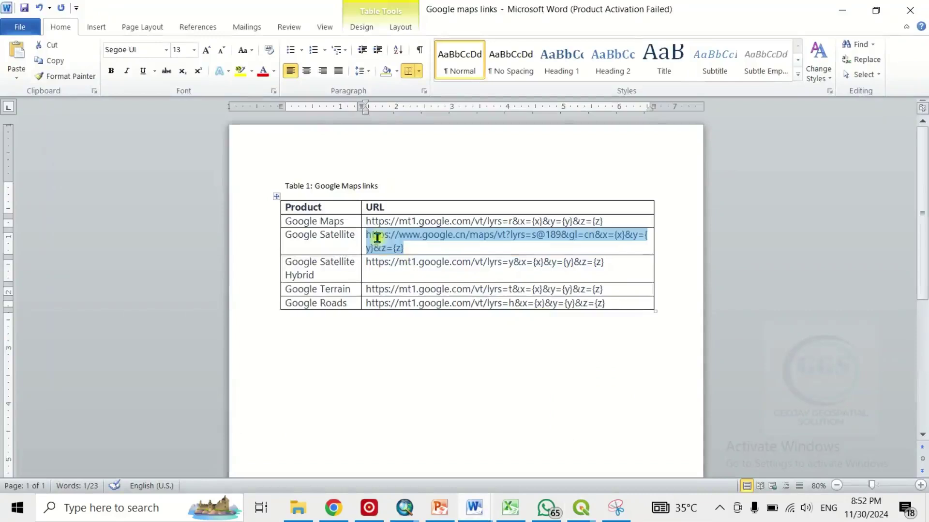
pyautogui.rightClick(373, 241)
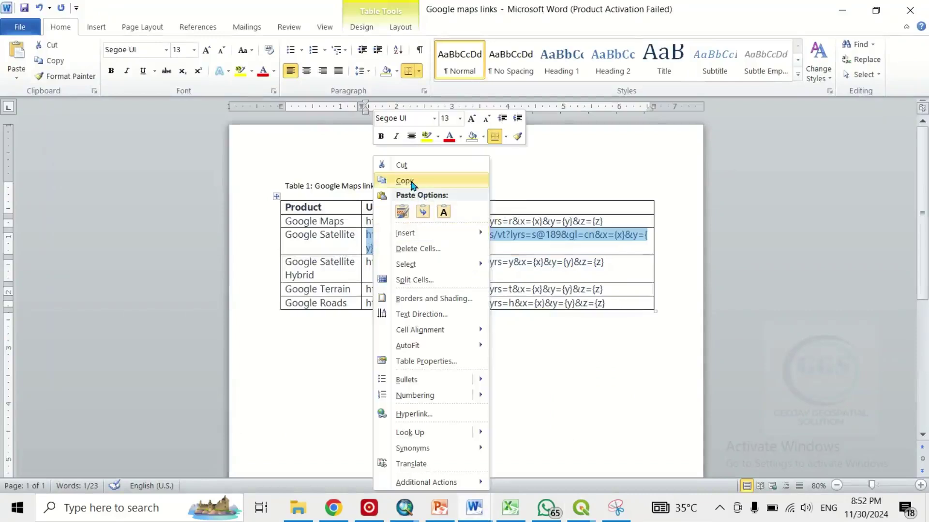
pyautogui.click(406, 180)
# - Paste the Google Satellite URL into the 'Google satellite' connection and save it
pyautogui.click(842, 11)
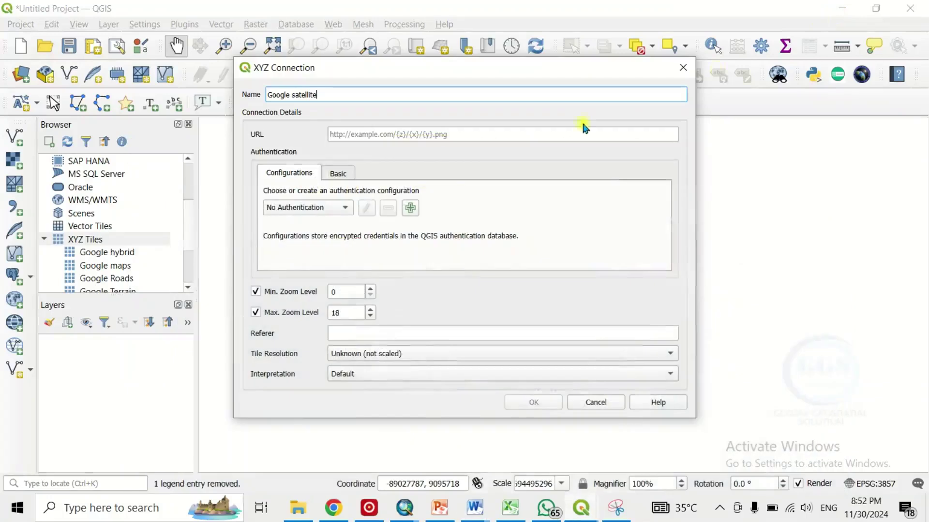
pyautogui.click(367, 134)
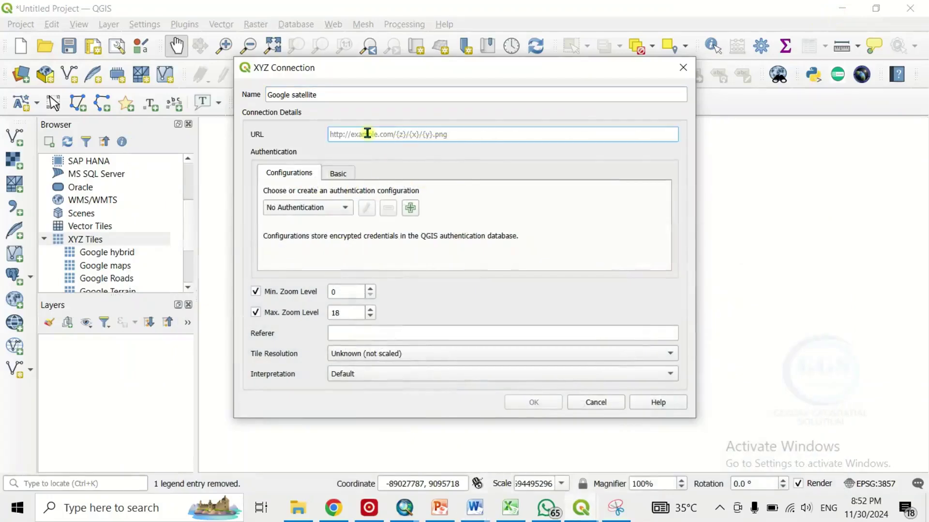
pyautogui.rightClick(368, 134)
pyautogui.click(395, 211)
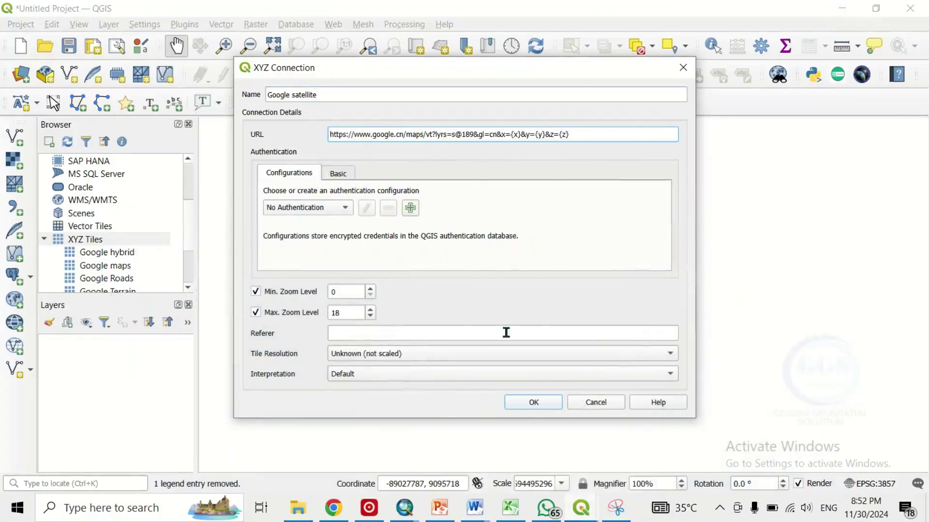
pyautogui.click(507, 402)
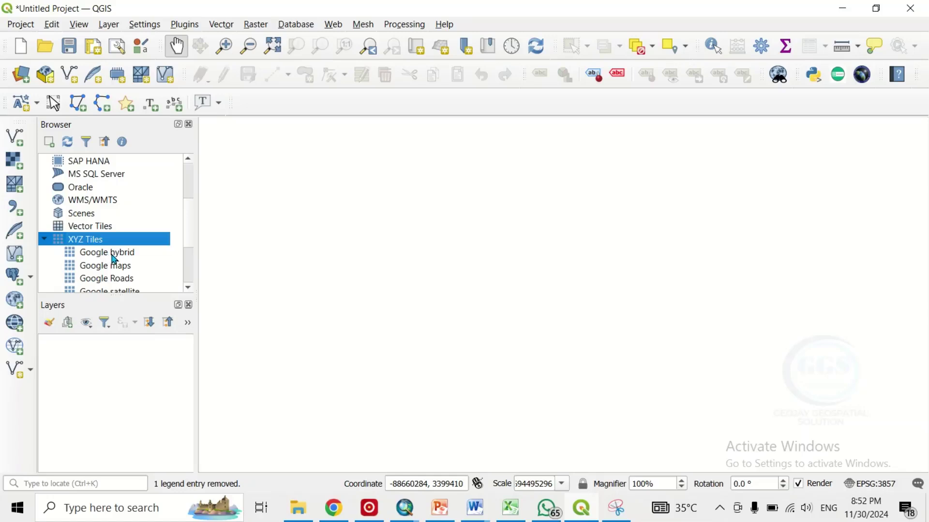
# - Drag the Google hybrid connection from the Browser onto the map canvas as a layer
pyautogui.click(113, 257)
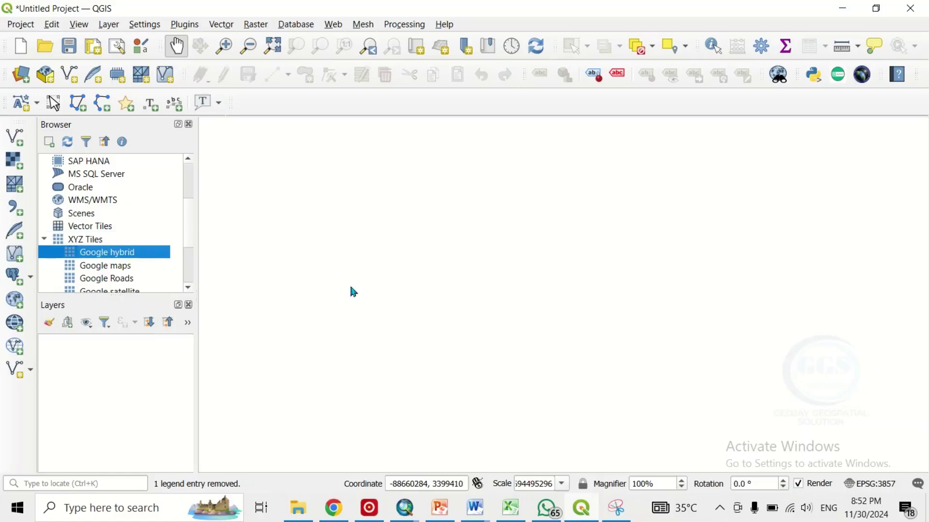
pyautogui.moveTo(351, 292); pyautogui.dragTo(351, 286)
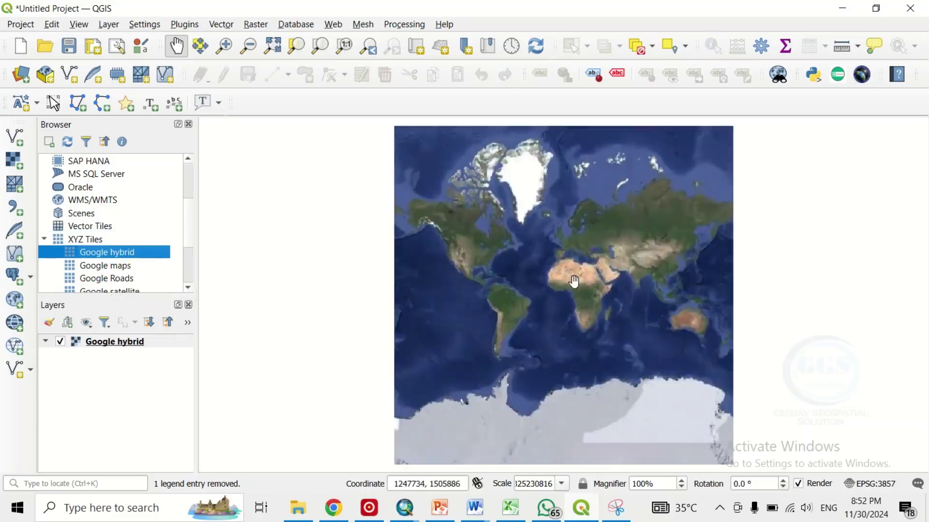
pyautogui.scroll(1, 573, 280)
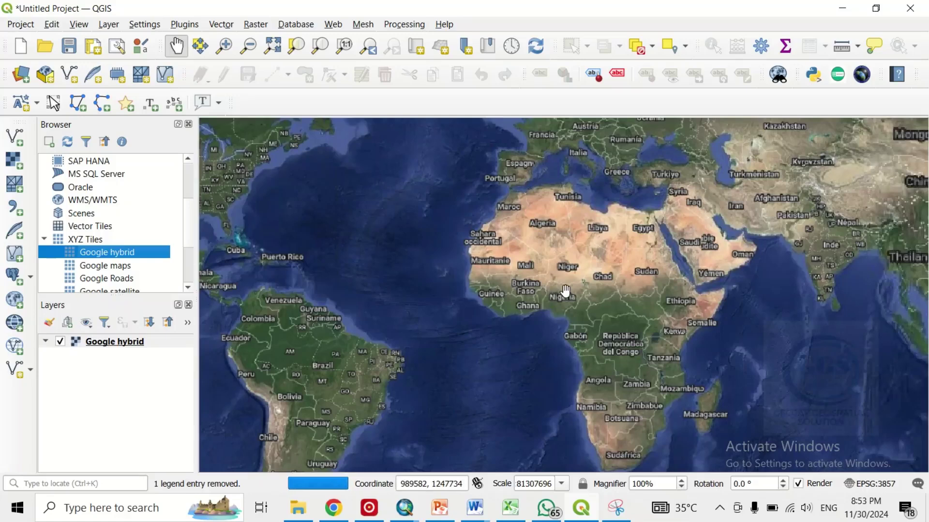
pyautogui.scroll(1, 562, 301)
pyautogui.scroll(2, 557, 319)
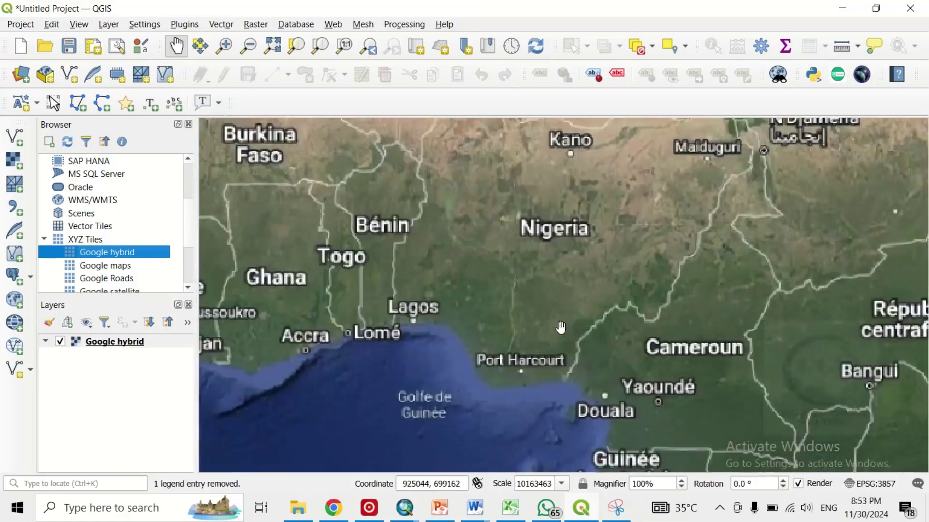